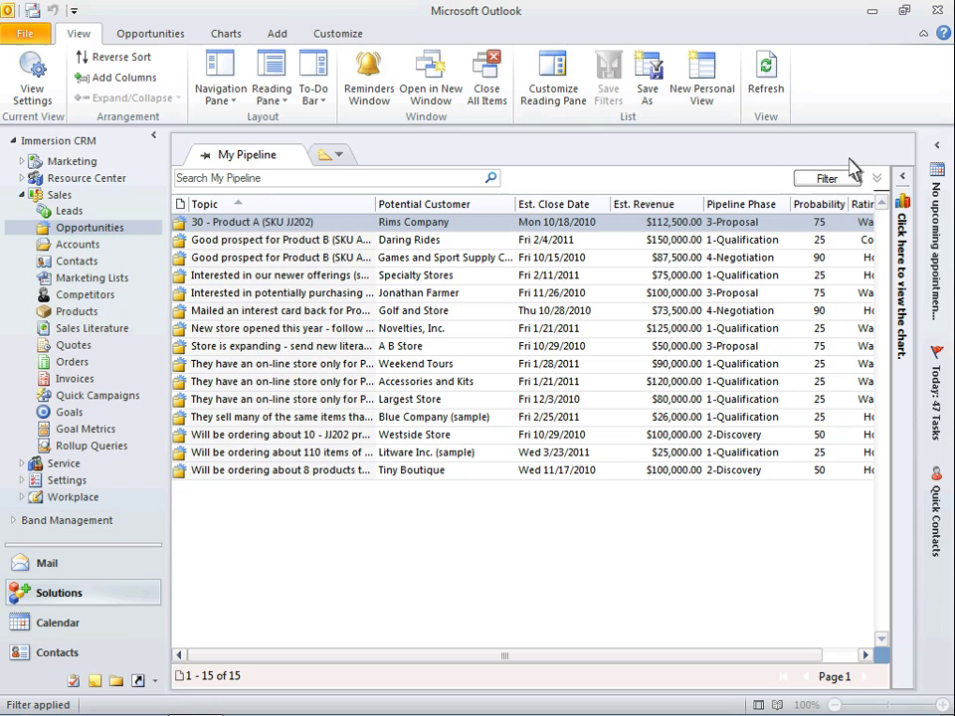
- Show the chart pane and build a new chart of Est. Revenue (Sum) by Est. Close Date (Month)
left_click(904, 180)
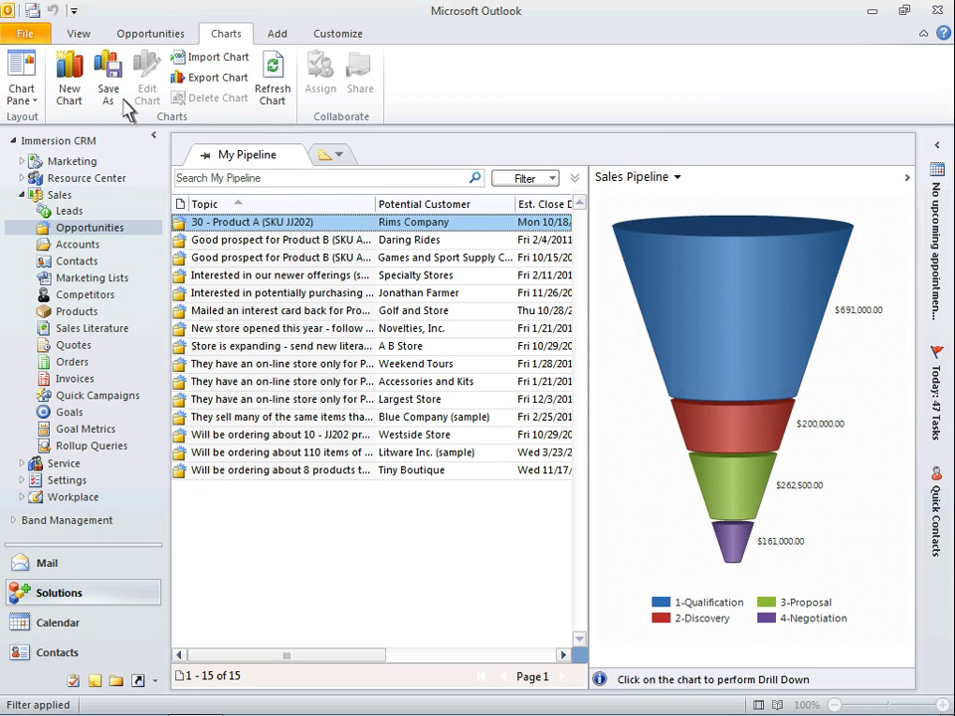
left_click(70, 91)
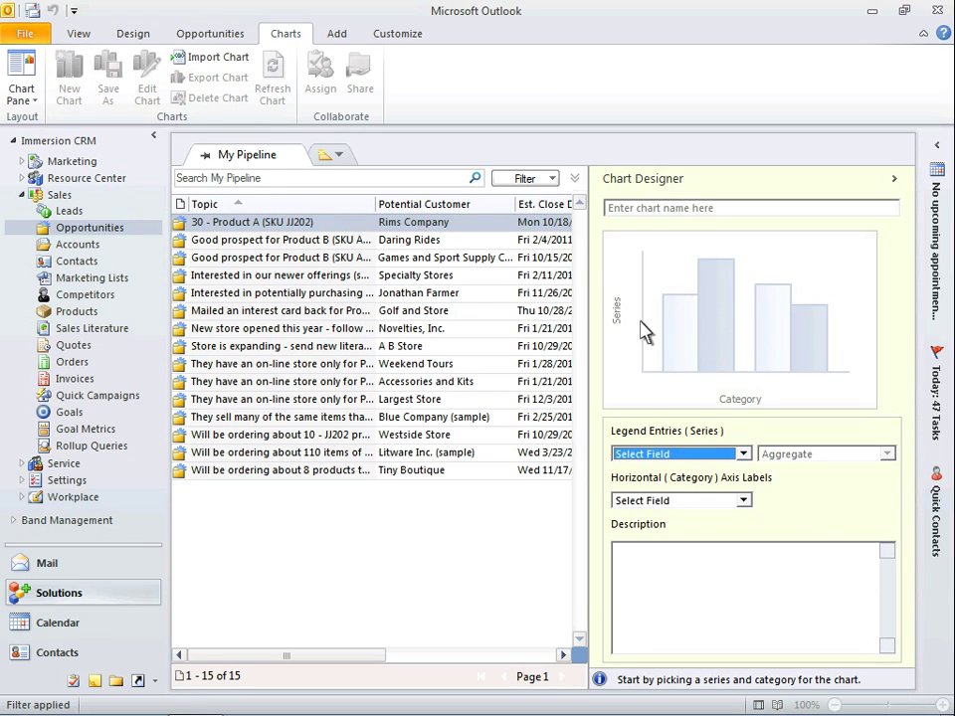
left_click(744, 455)
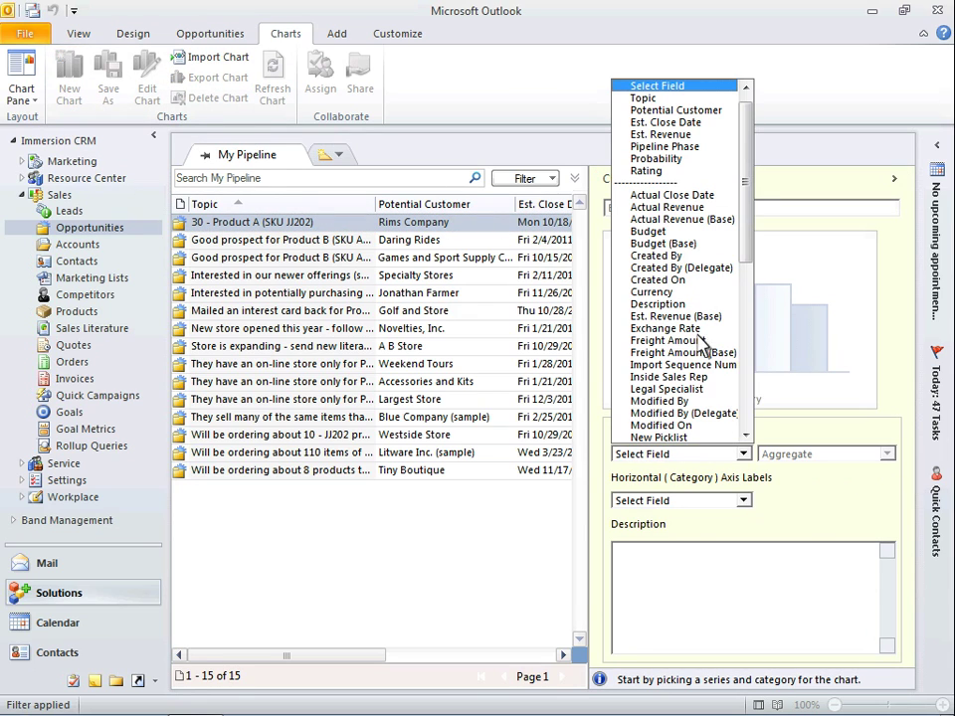
left_click(672, 135)
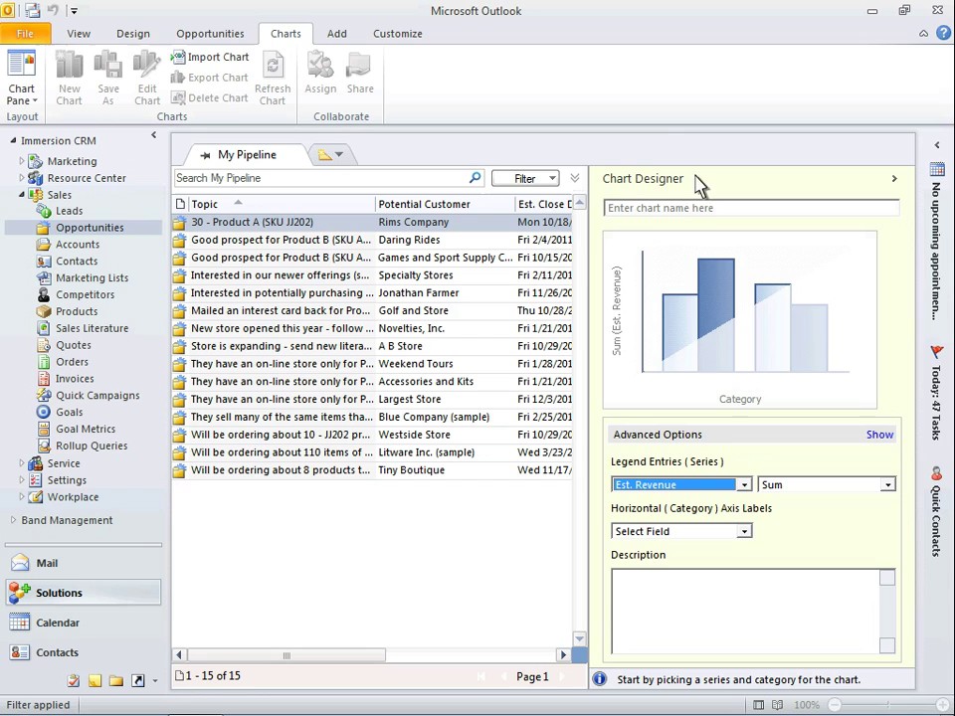
left_click(745, 533)
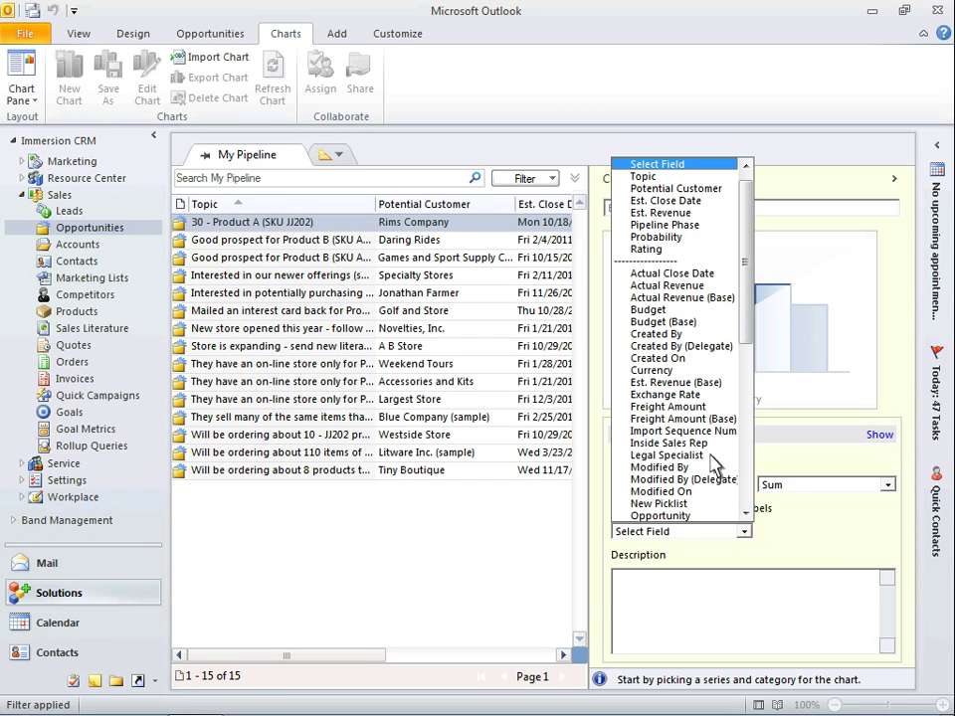
left_click(679, 202)
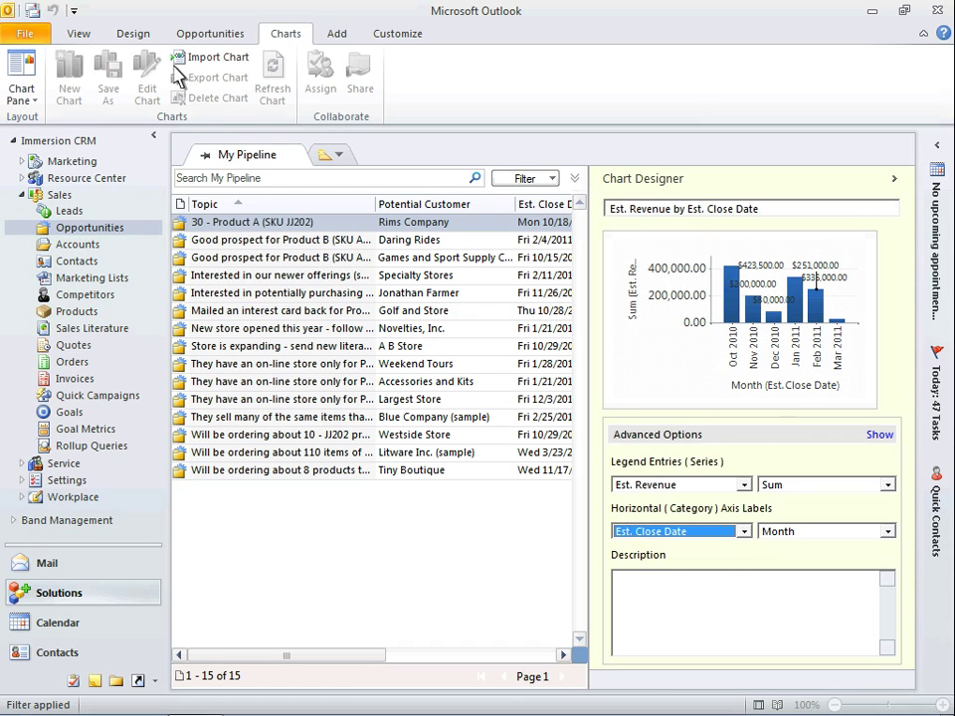
- Make 'Est. Revenue by Est. Close Date' a Line chart and save it
left_click(133, 34)
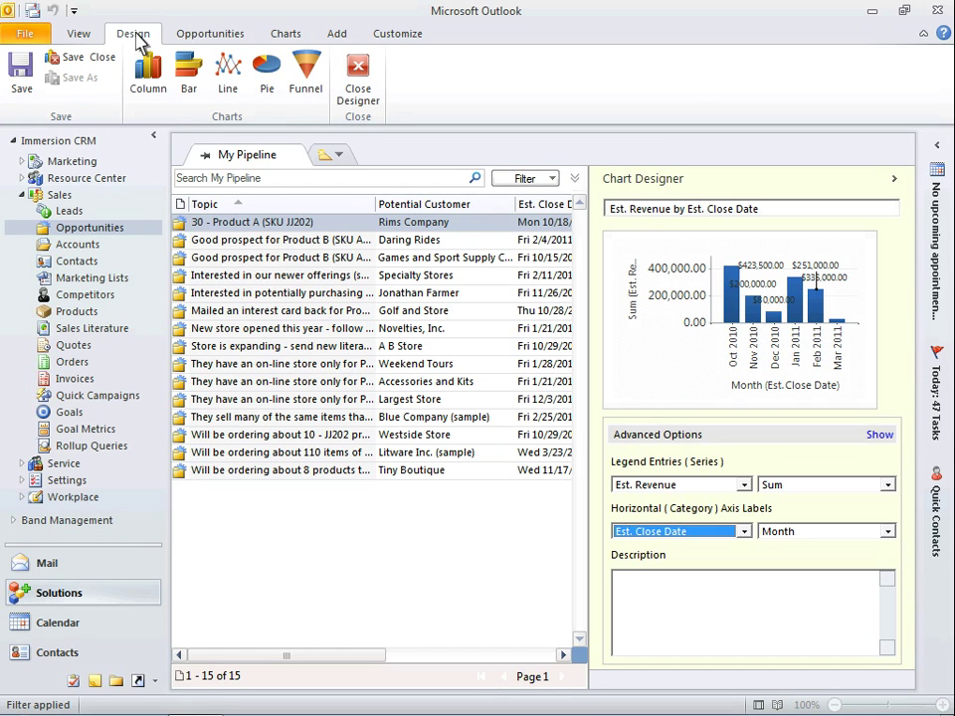
left_click(229, 77)
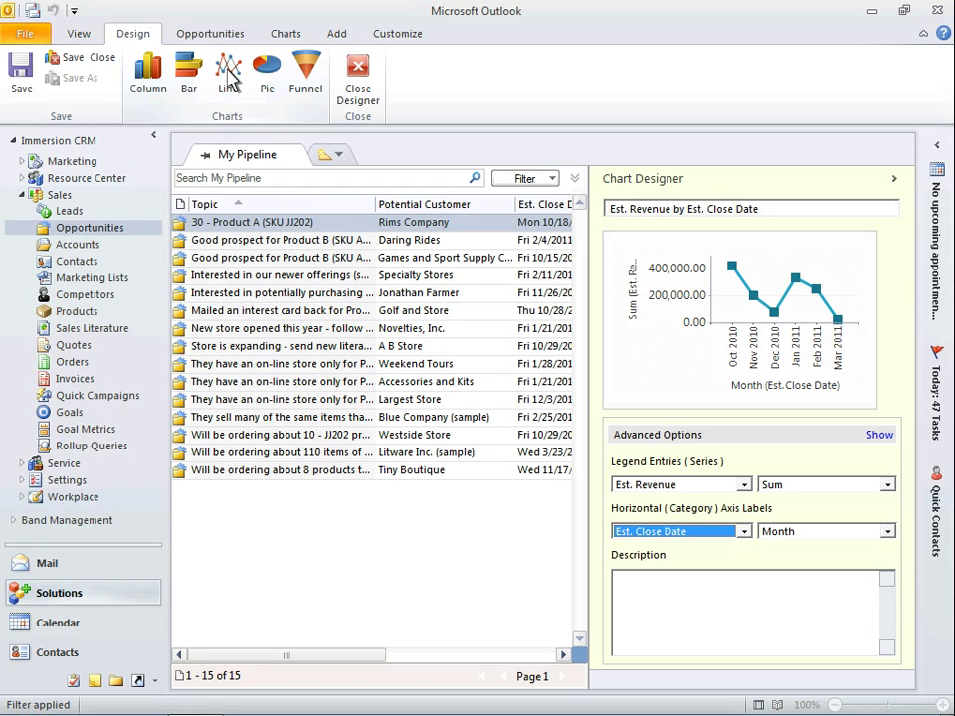
left_click(88, 60)
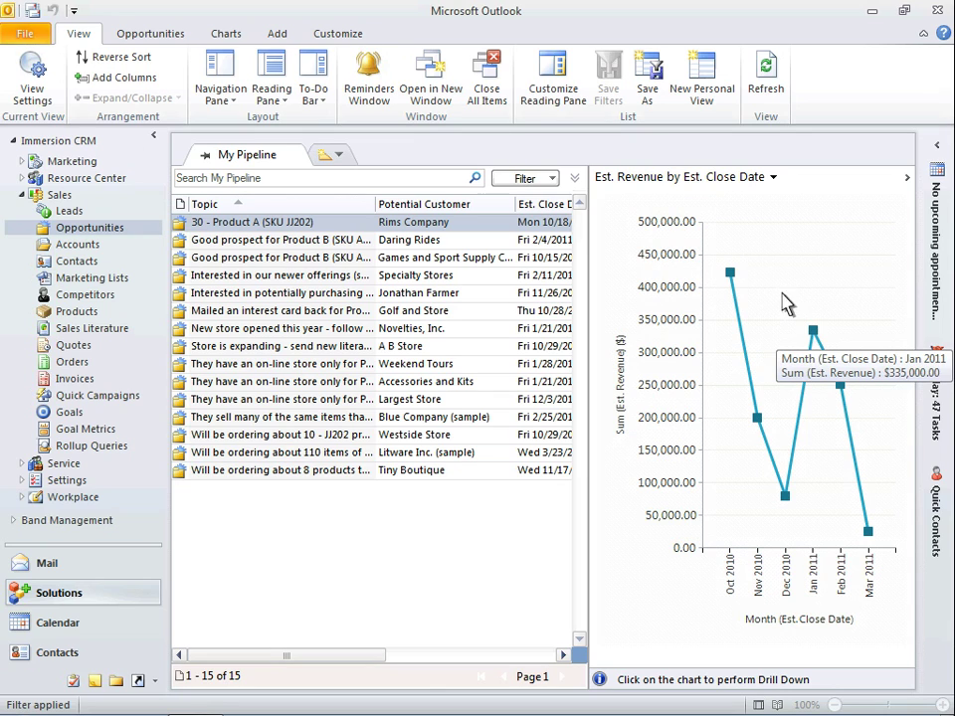
left_click(813, 333)
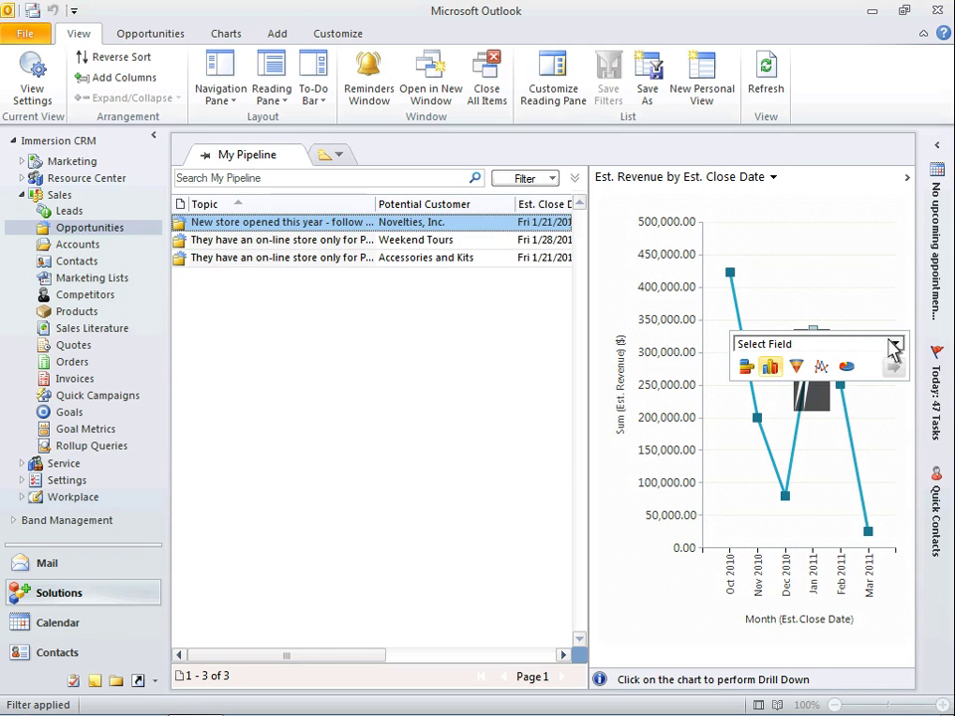
left_click(895, 344)
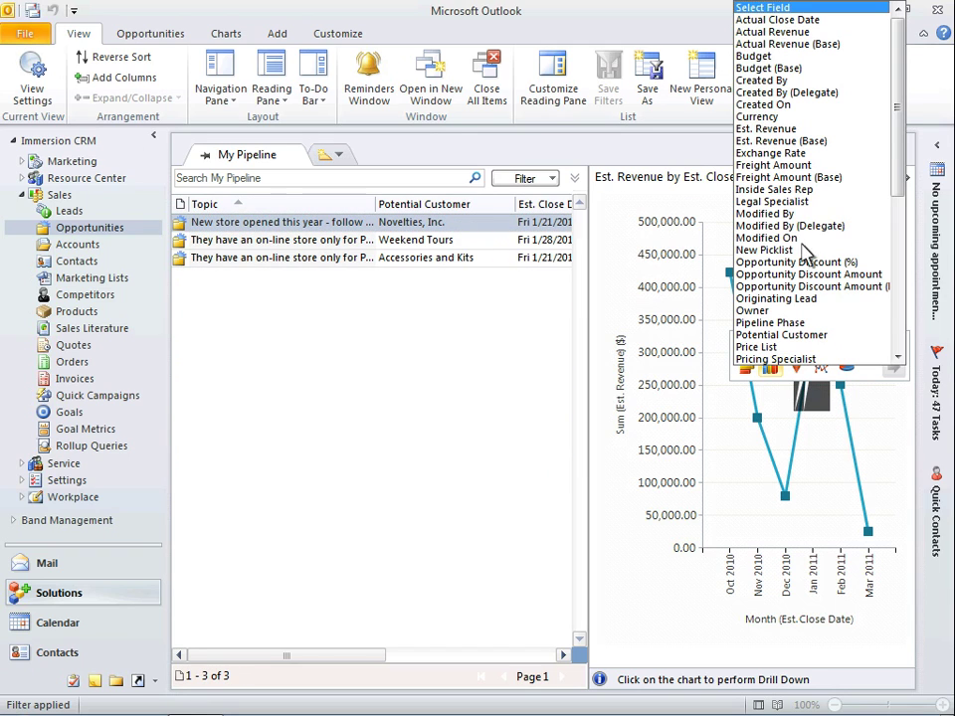
left_click(765, 131)
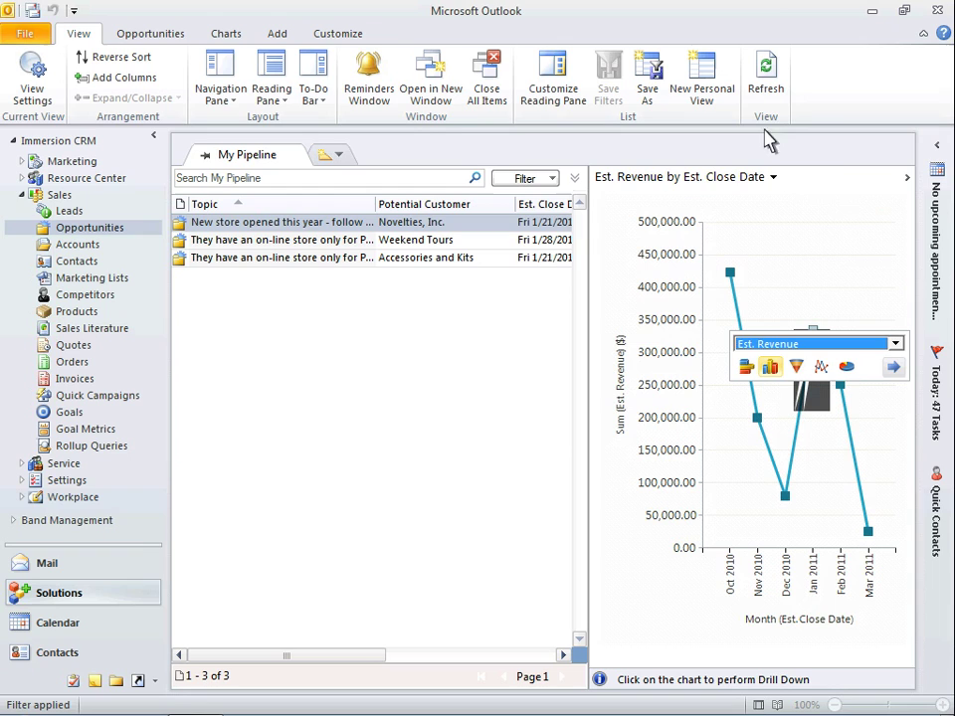
left_click(894, 369)
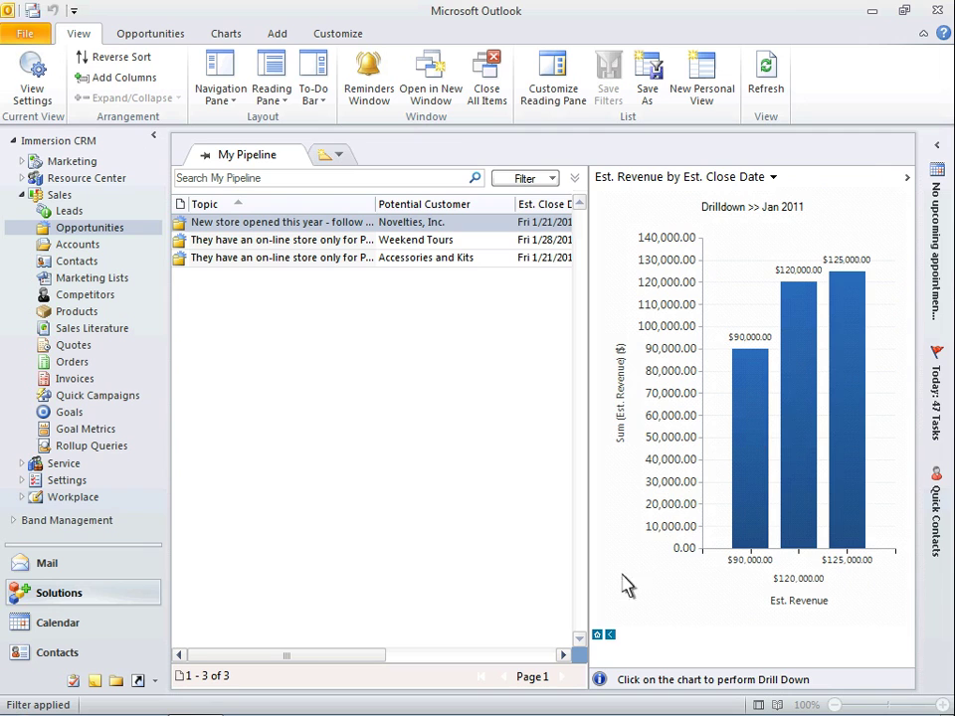
left_click(598, 634)
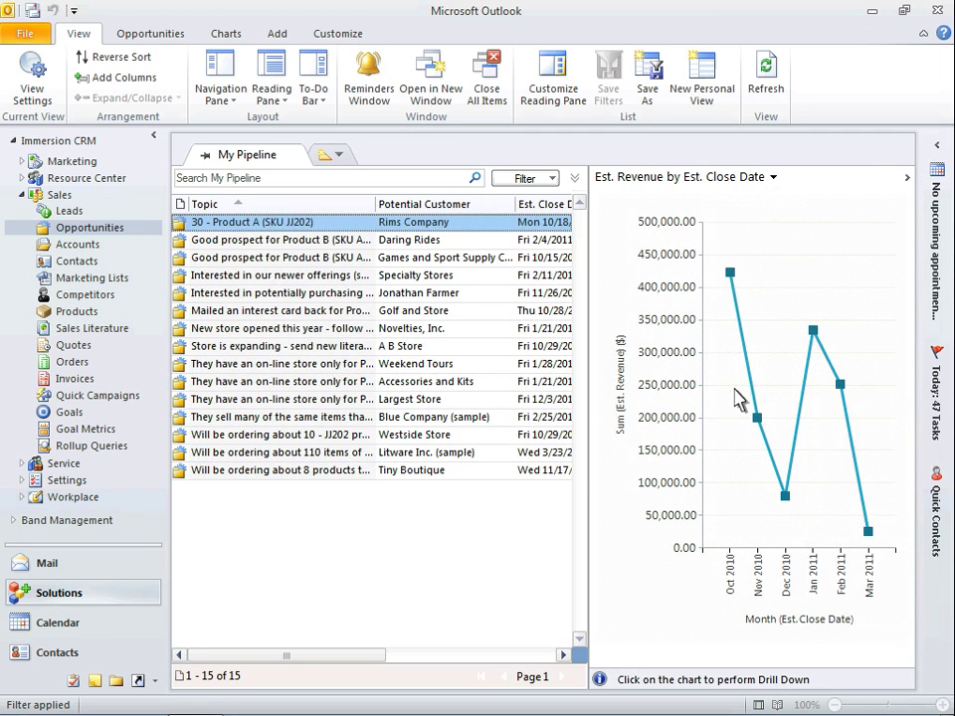
- Switch the chart pane to the Sales Pipeline system chart
left_click(773, 178)
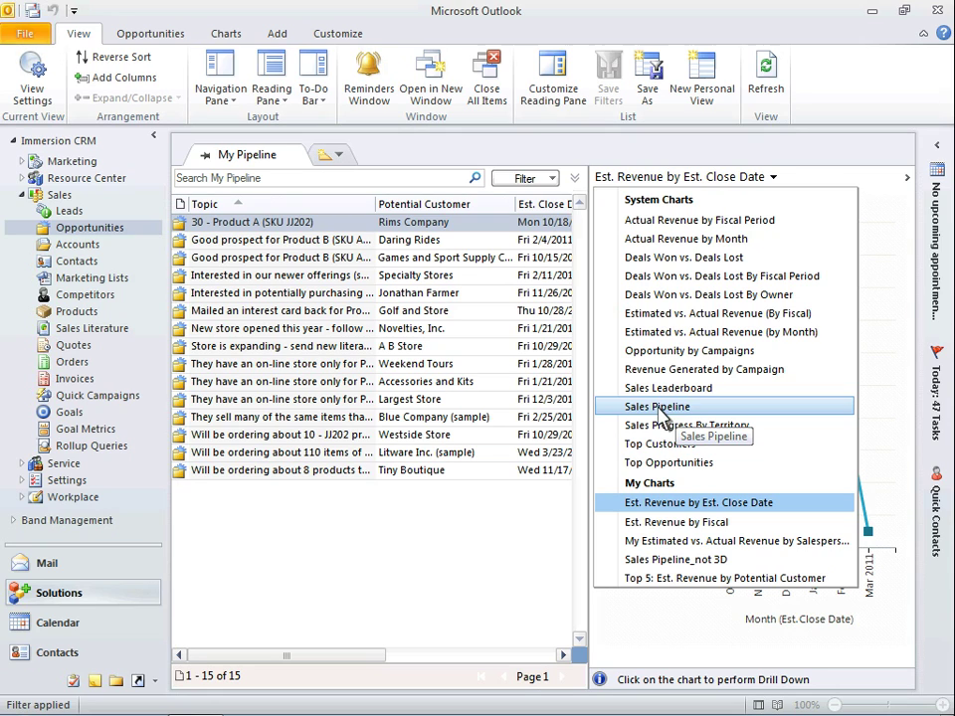
left_click(658, 407)
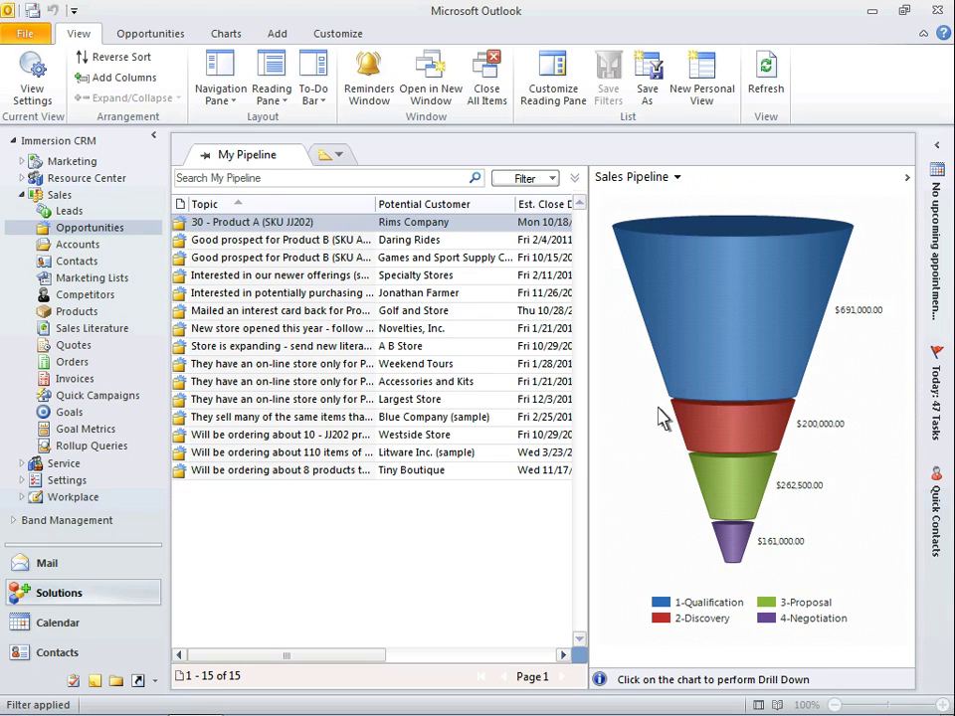
- Filter Est. Close Date to Next X Months = 2 and refresh the funnel chart
left_click(553, 179)
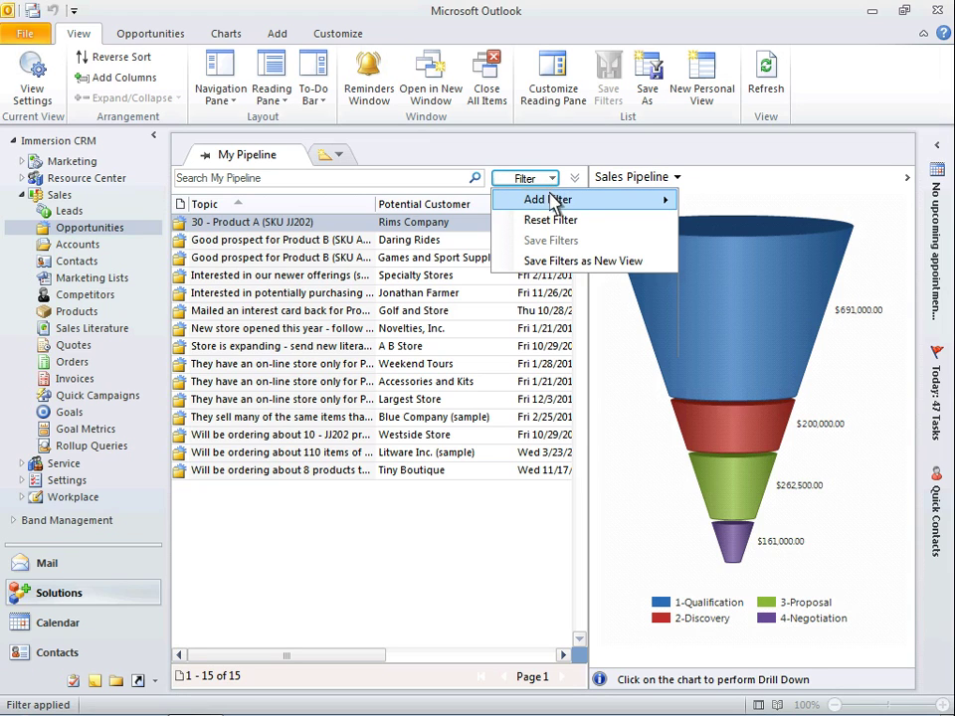
mouse_move(584, 198)
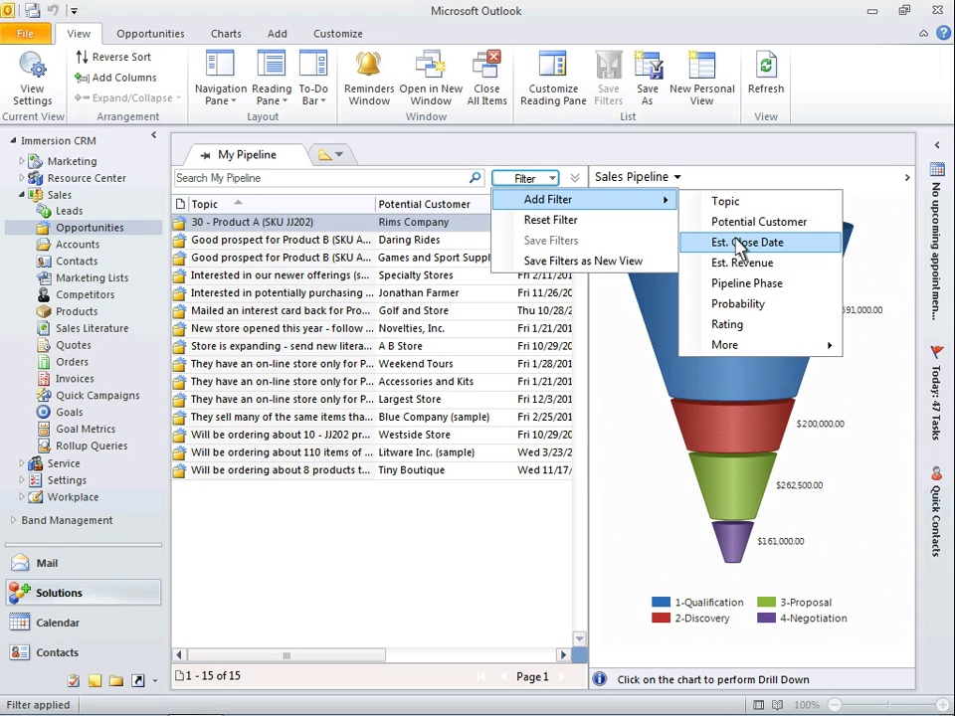
left_click(750, 245)
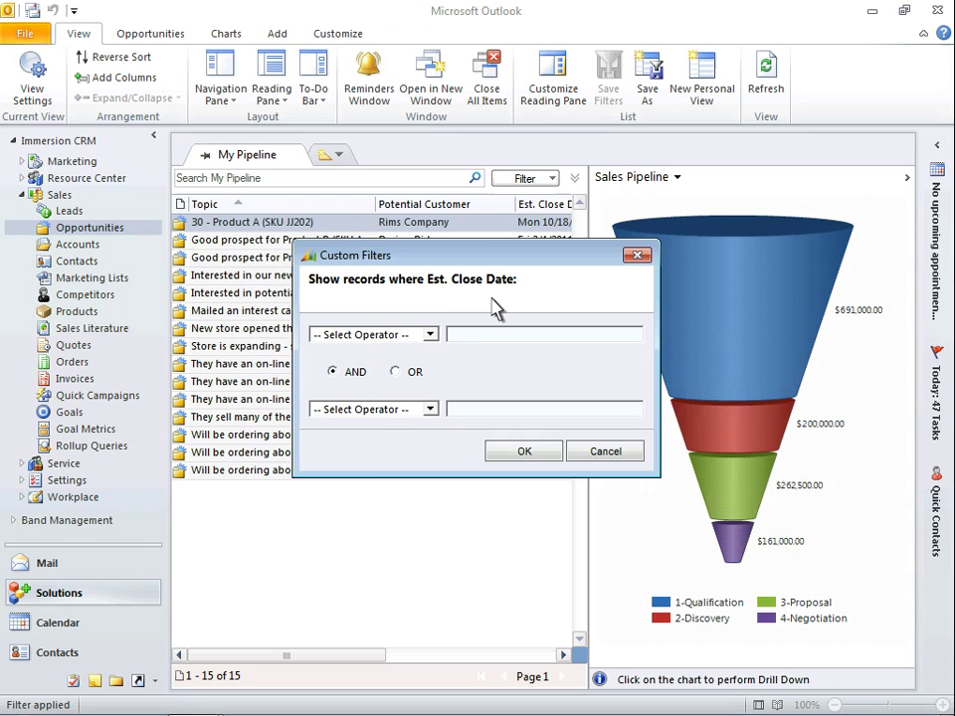
left_click(431, 336)
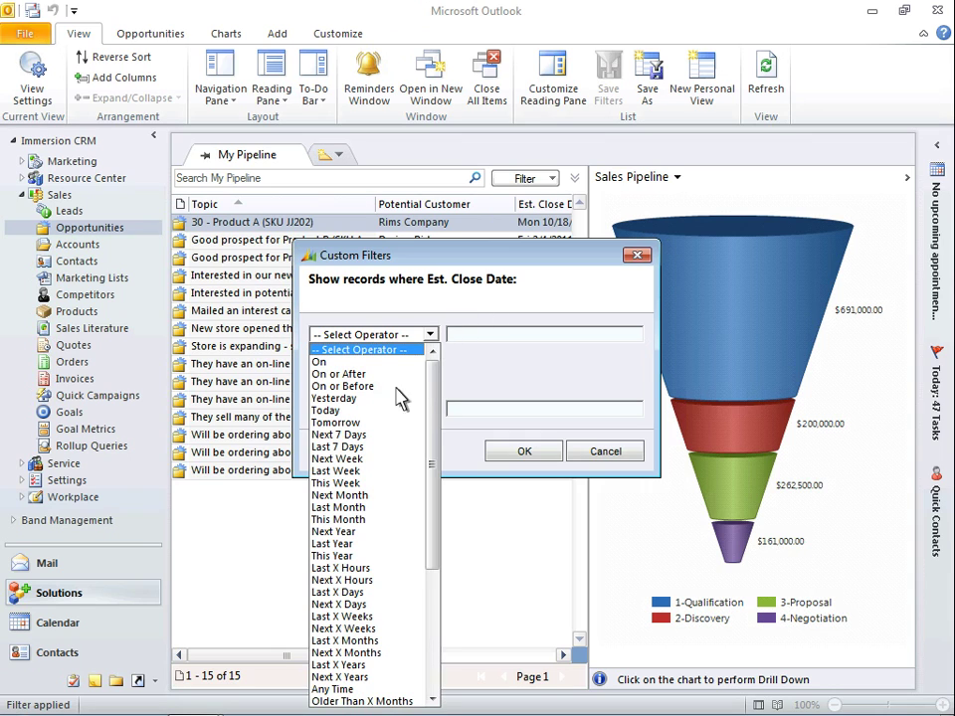
left_click(346, 655)
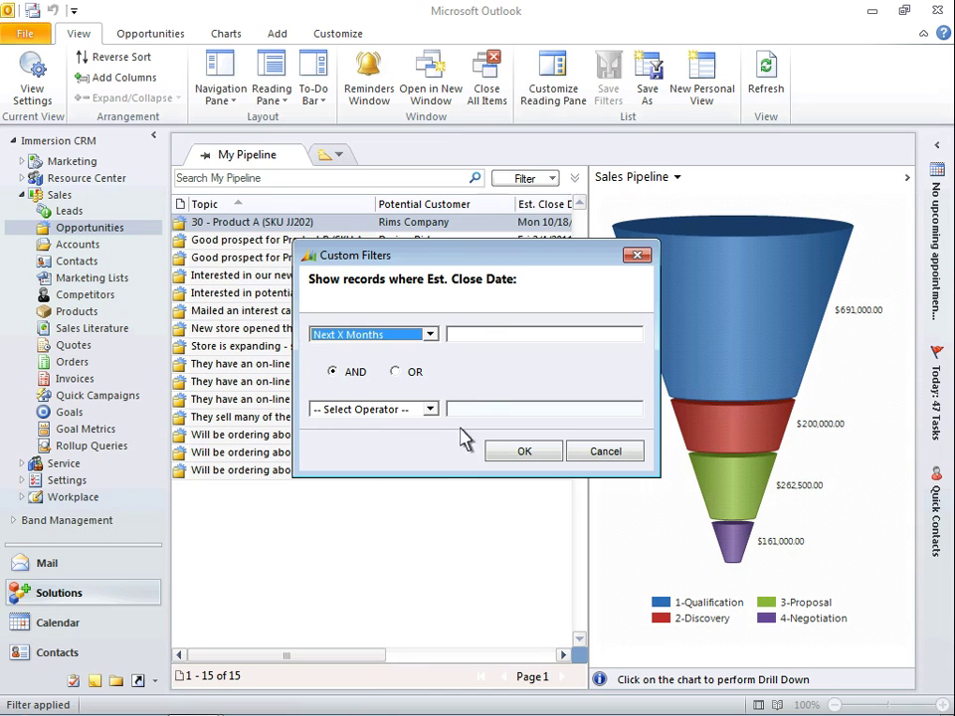
left_click(477, 336)
type("2")
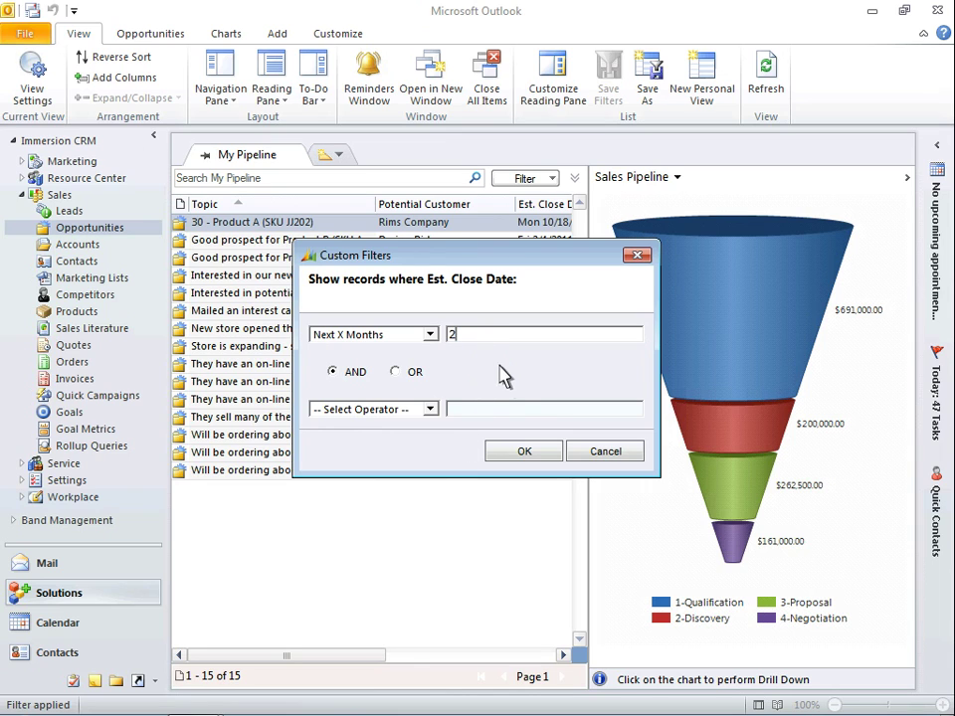
left_click(524, 451)
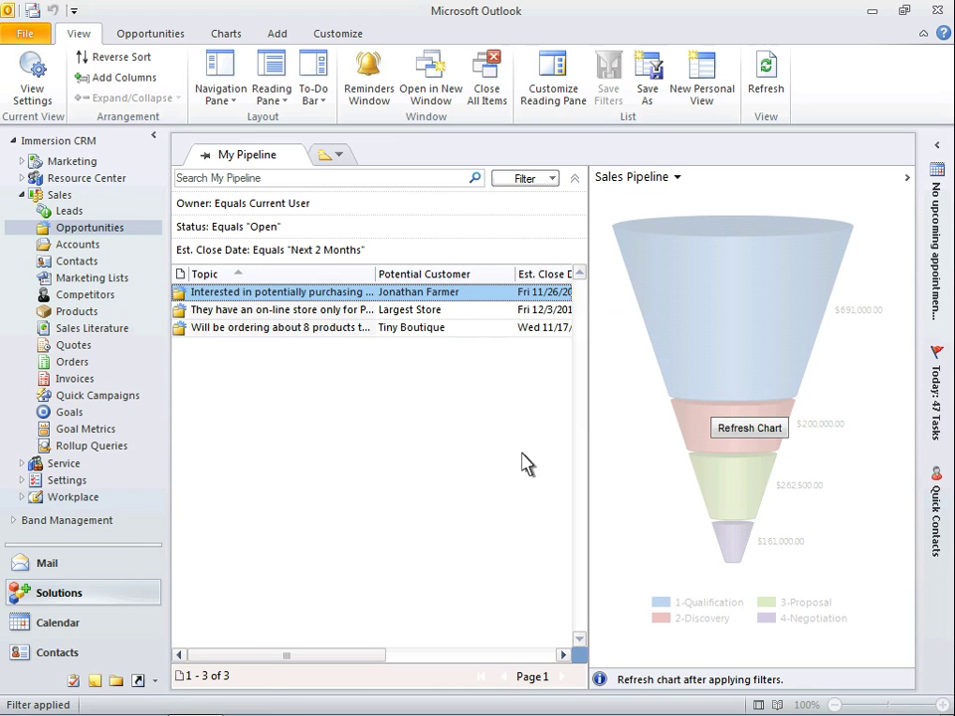
left_click(752, 429)
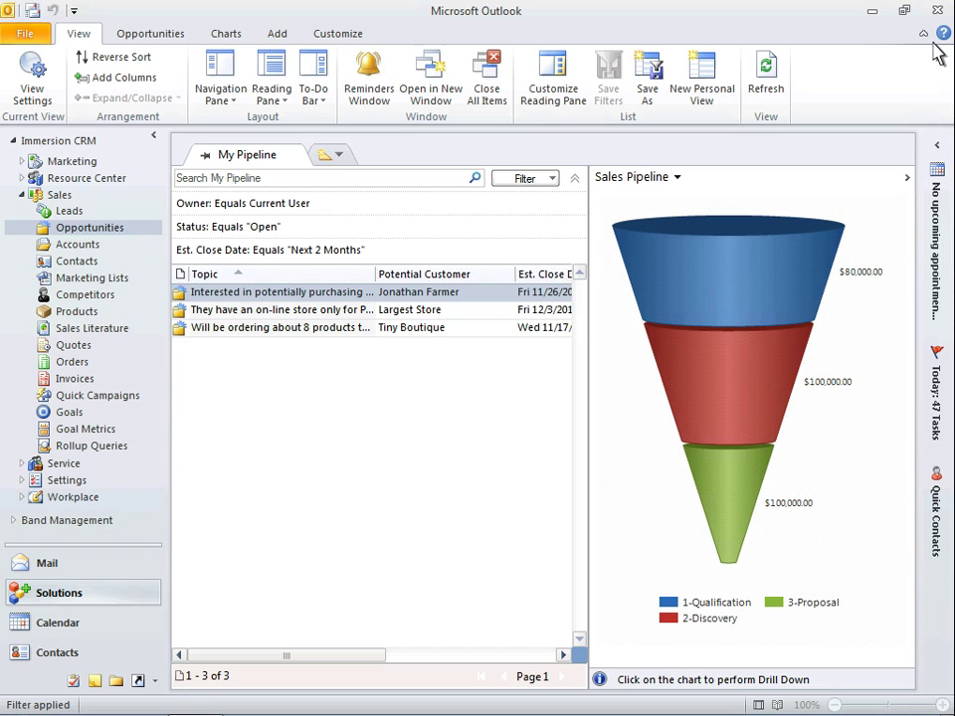
- In the web CRM, drill the 4-Negotiation funnel stage down by Owner as a column chart
left_click(938, 12)
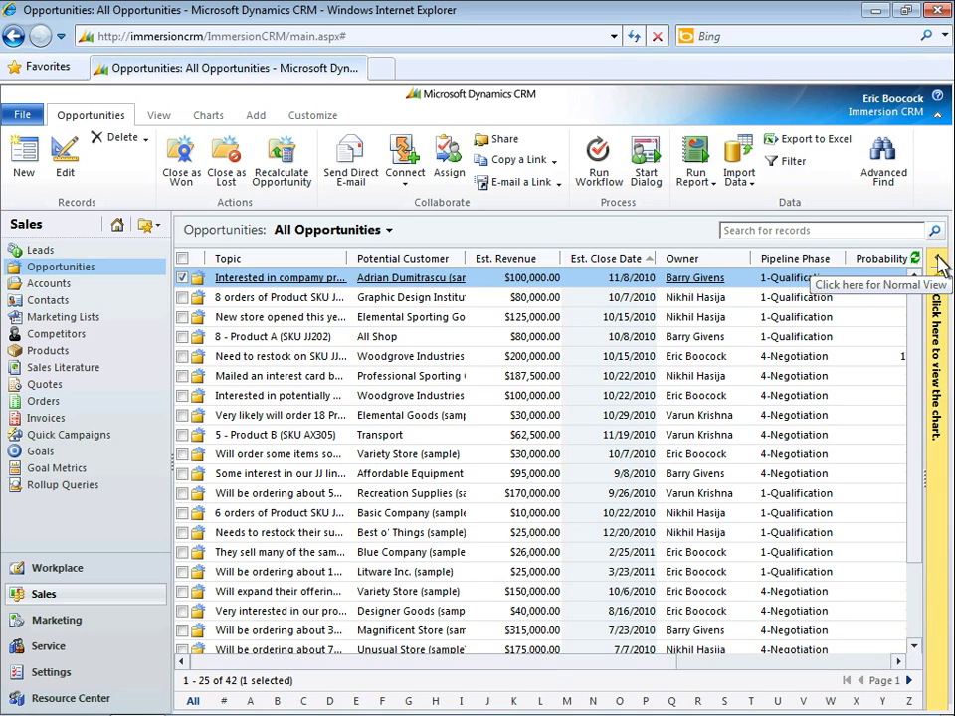
left_click(940, 260)
mouse_move(785, 509)
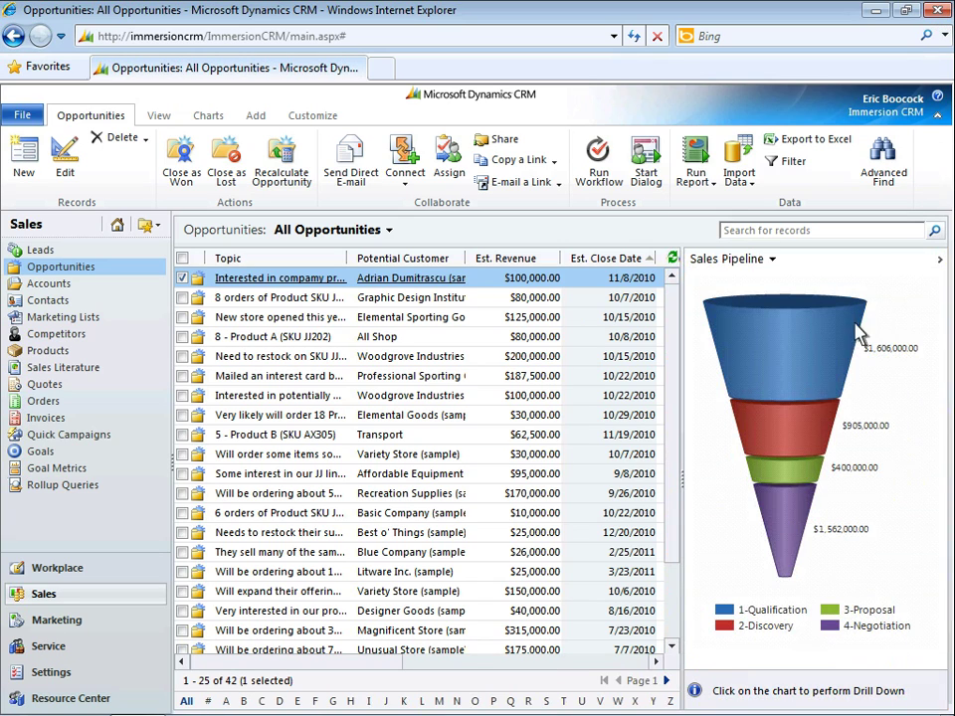
left_click(786, 519)
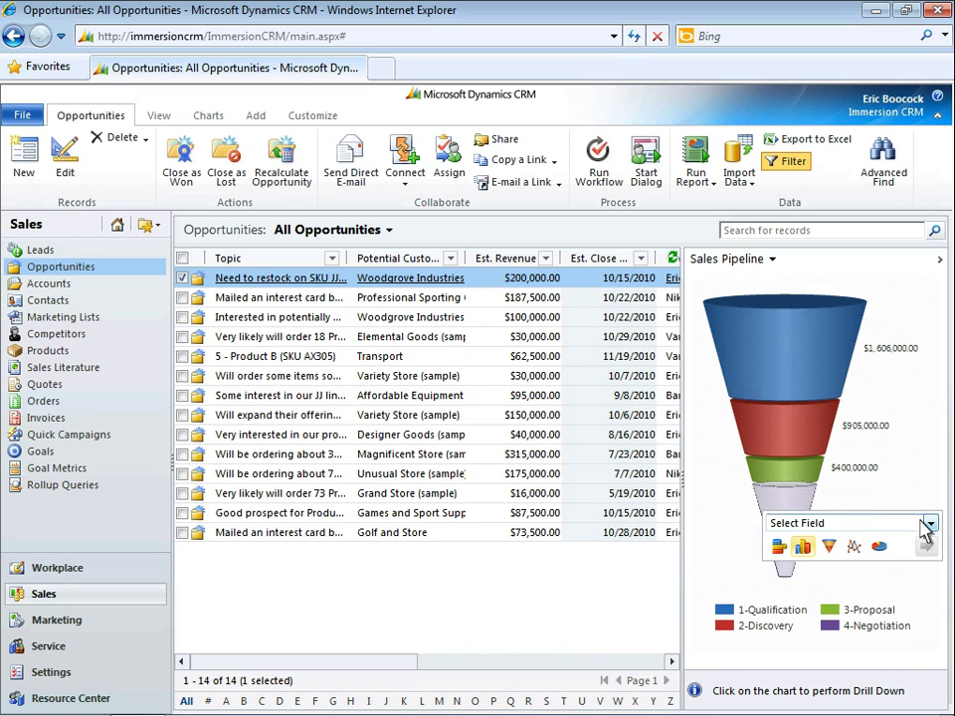
left_click(930, 525)
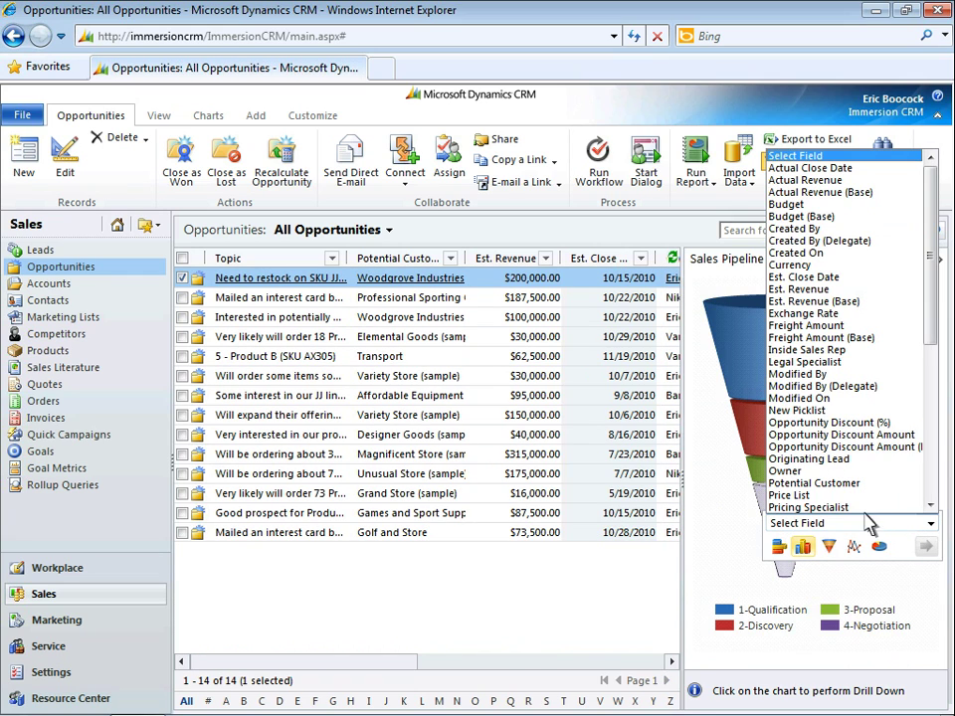
left_click(786, 473)
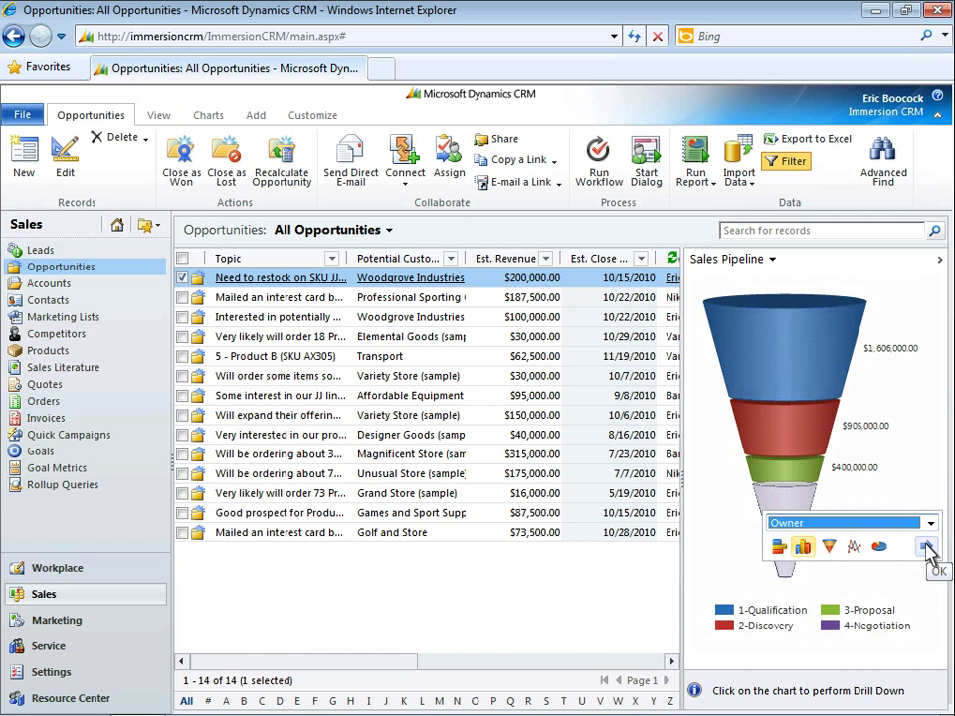
left_click(927, 550)
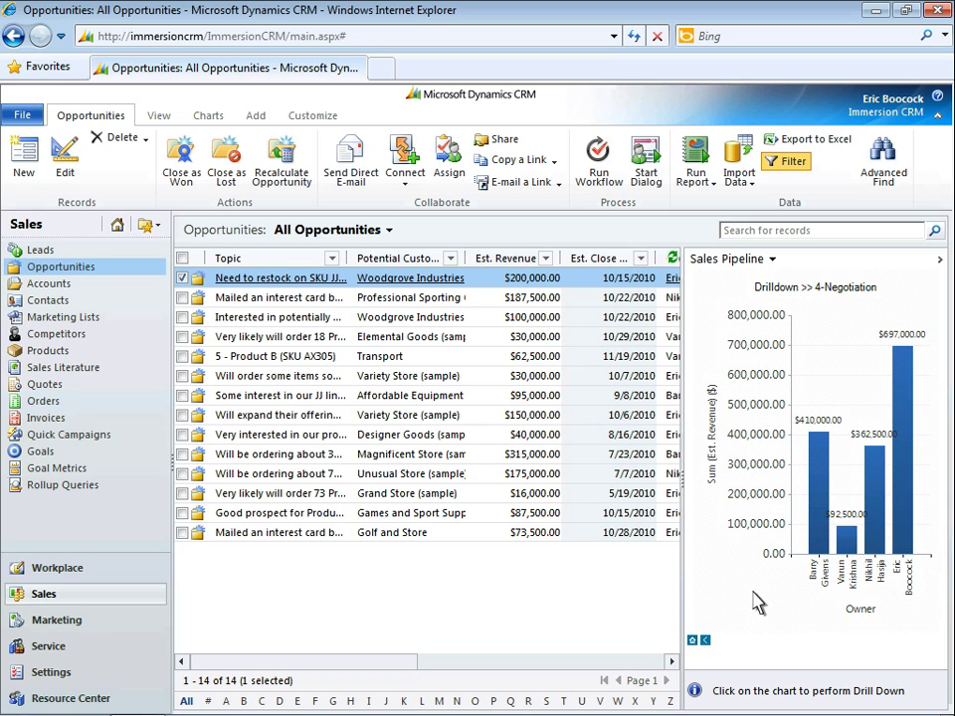
- Leave the drill-down, filter Est. Close Date to This Month, and refresh the funnel
left_click(693, 641)
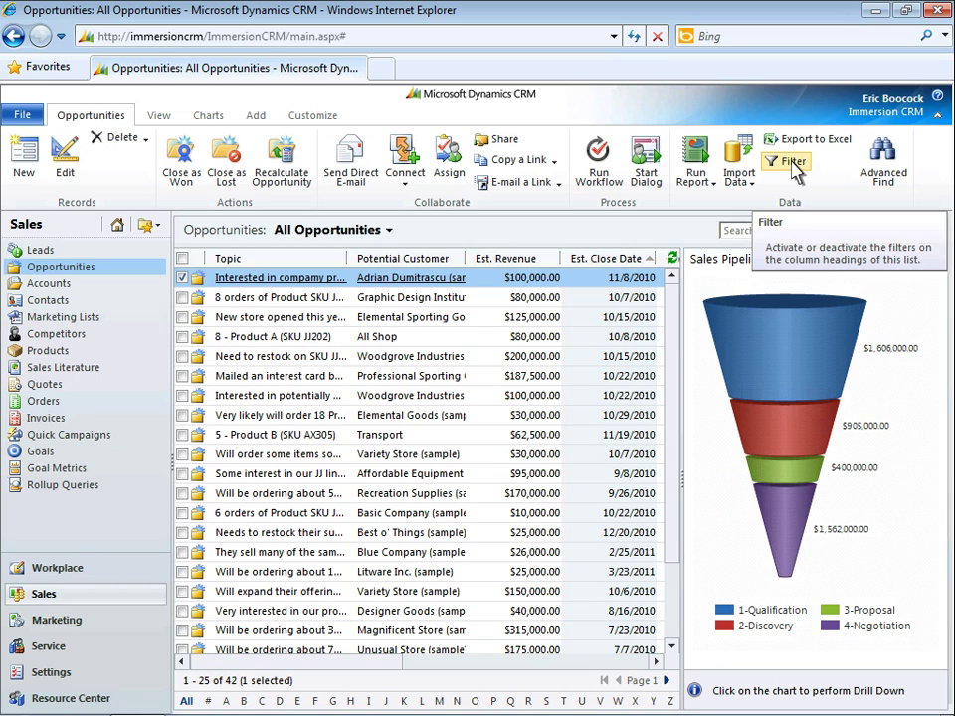
left_click(793, 164)
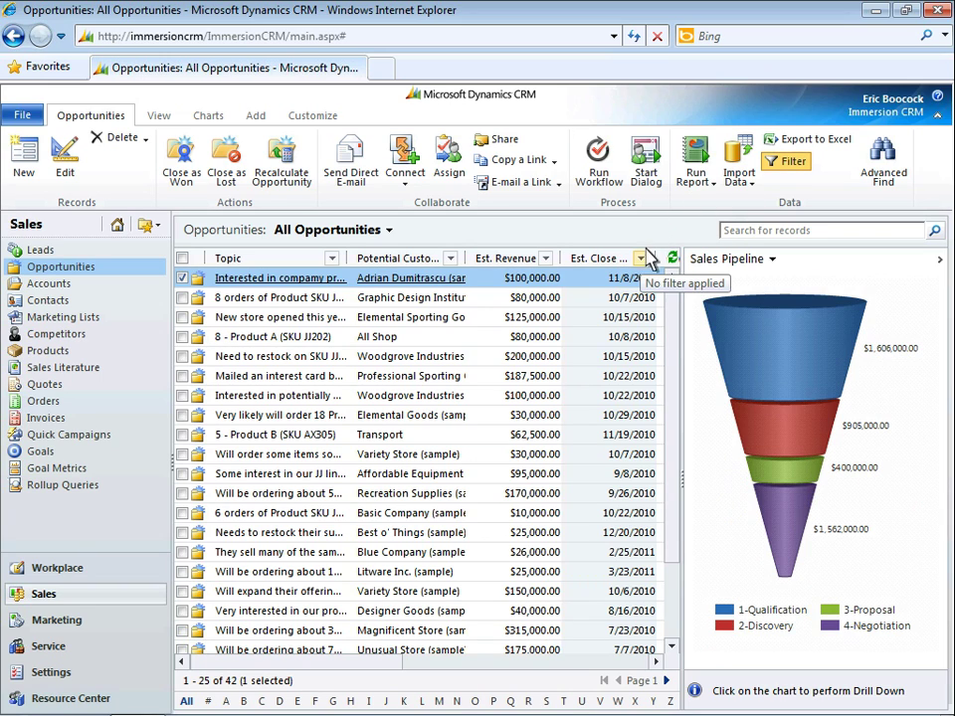
left_click(641, 260)
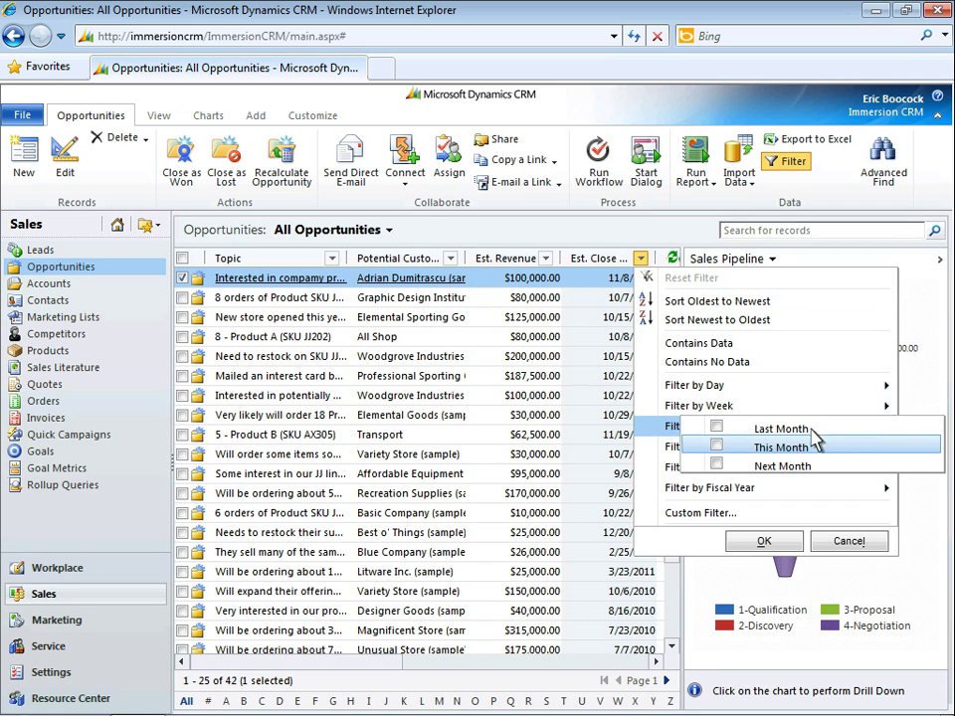
mouse_move(686, 426)
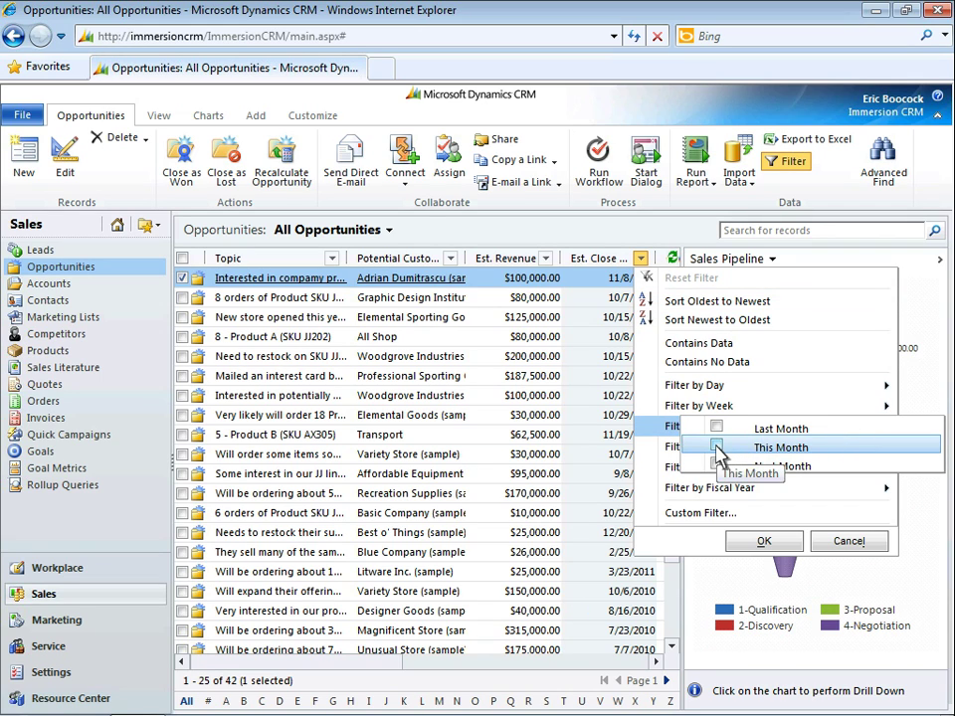
left_click(717, 448)
left_click(763, 542)
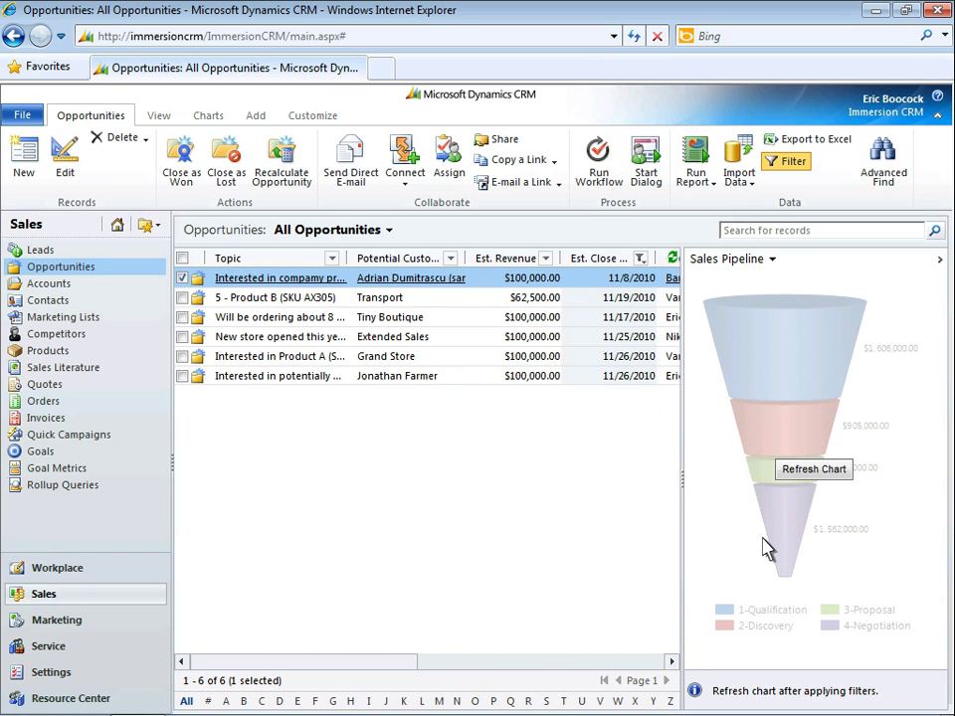
left_click(814, 473)
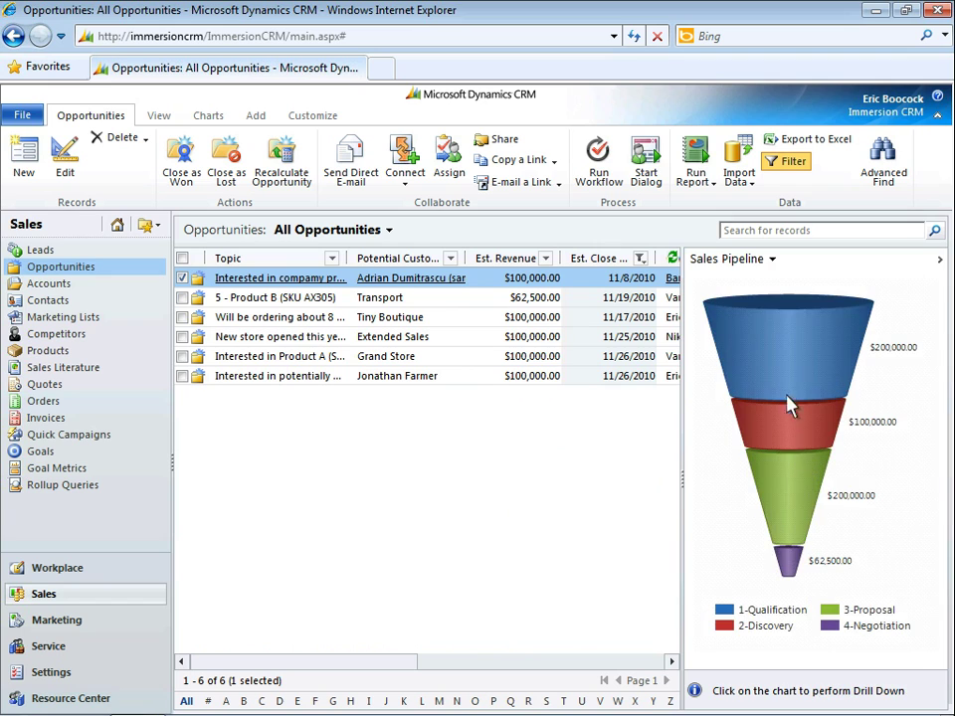
- Switch the chart pane to Est. Revenue by Owner from My Charts
left_click(774, 261)
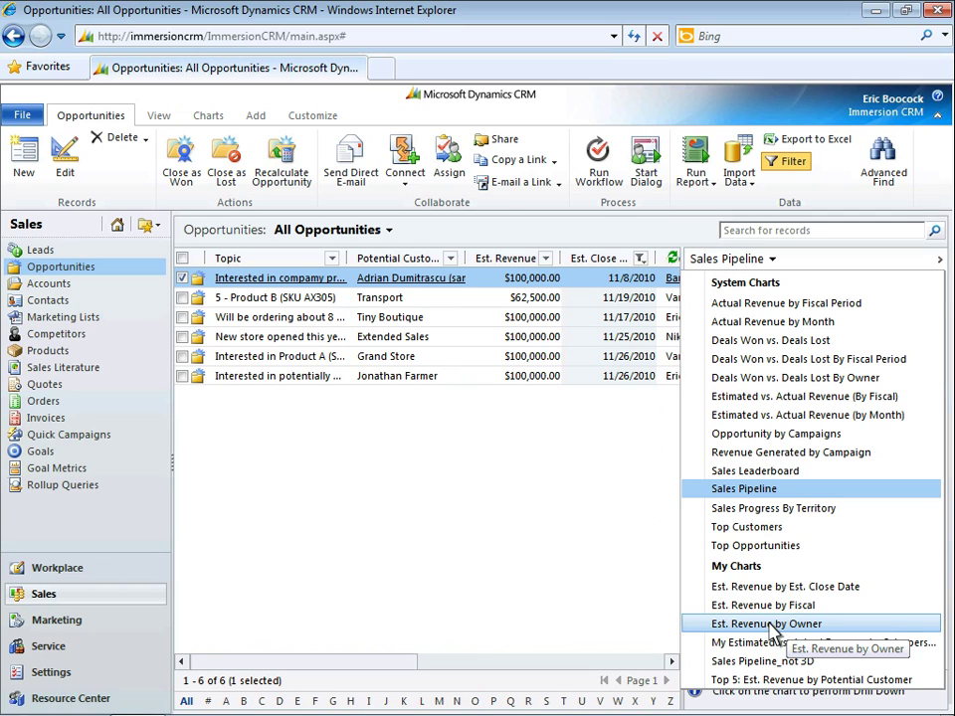
left_click(774, 624)
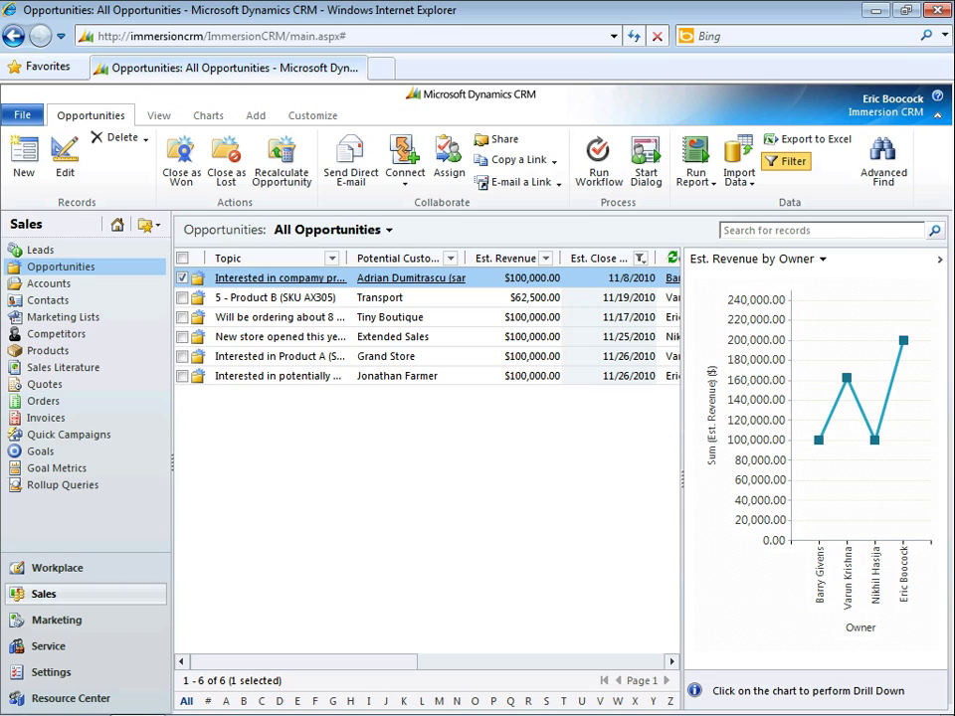